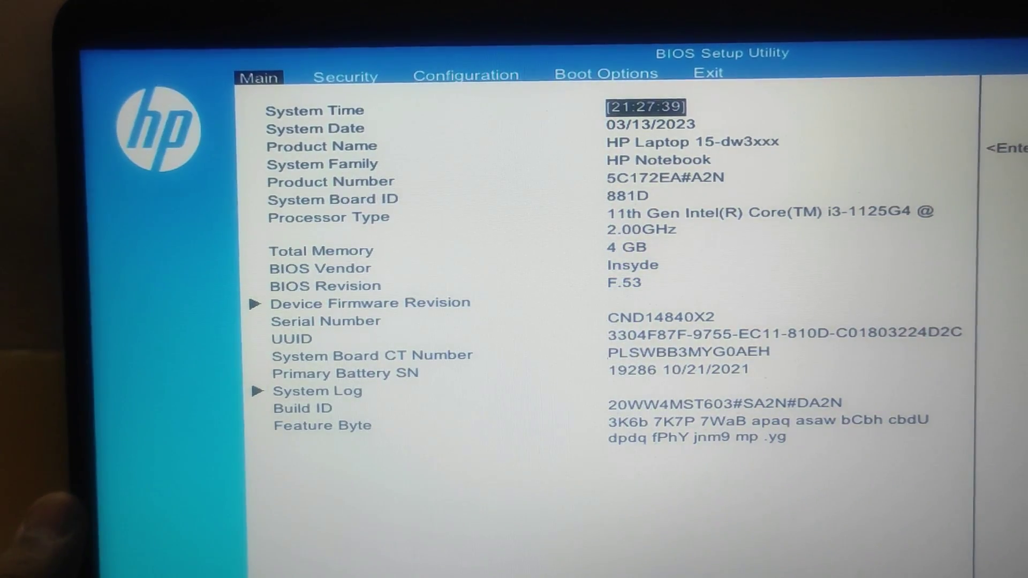
Check the USB Boot and Secure Boot settings in the BIOS Boot Options, and exit without saving changes.
key("Right")
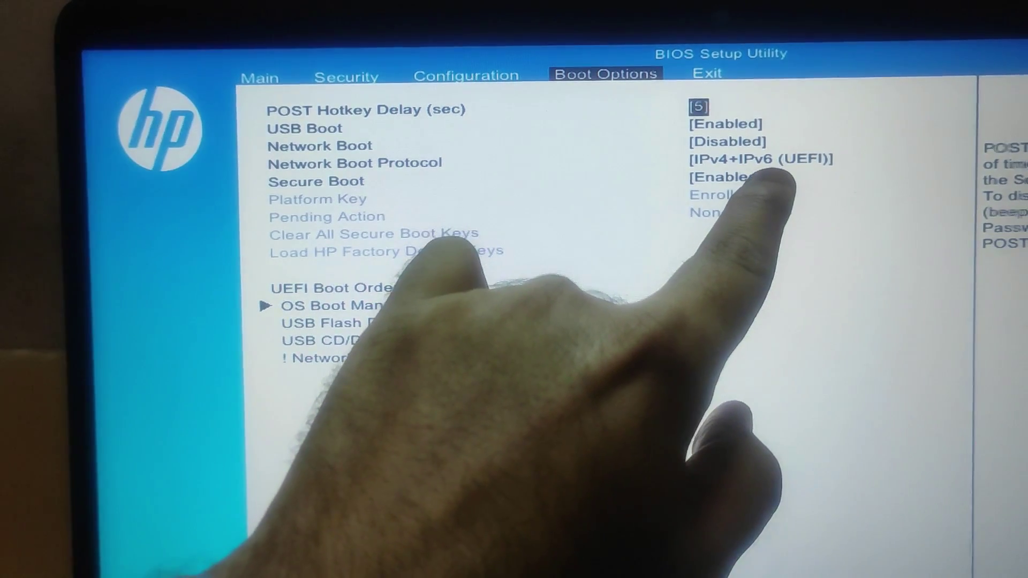
key("Down")
key("Down")
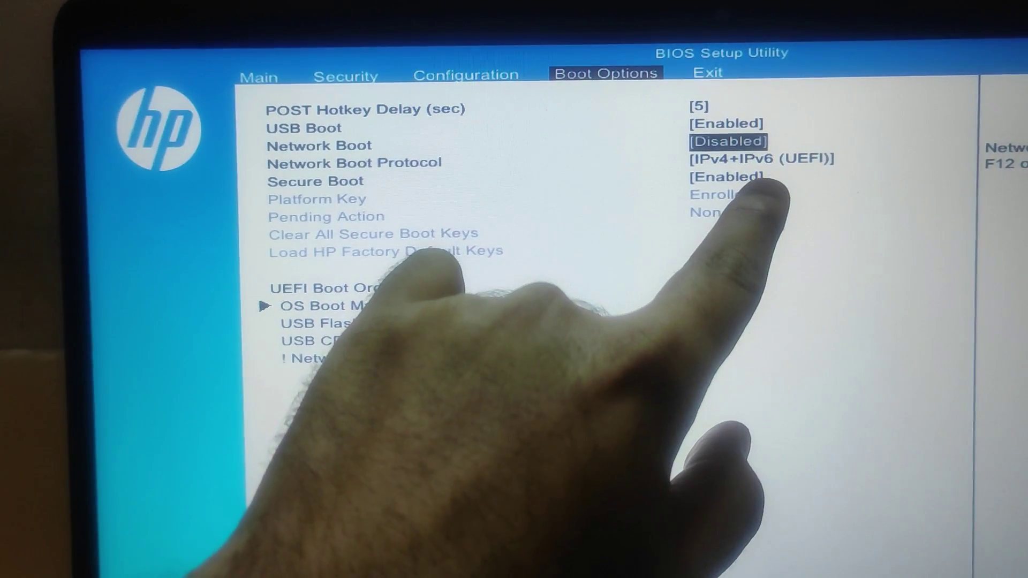
key("Down")
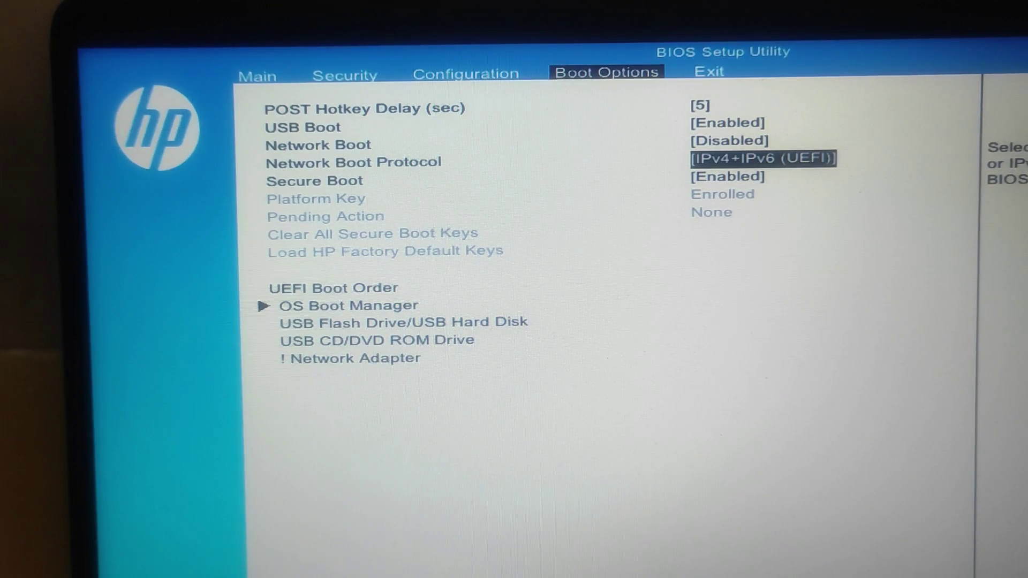
key("Escape")
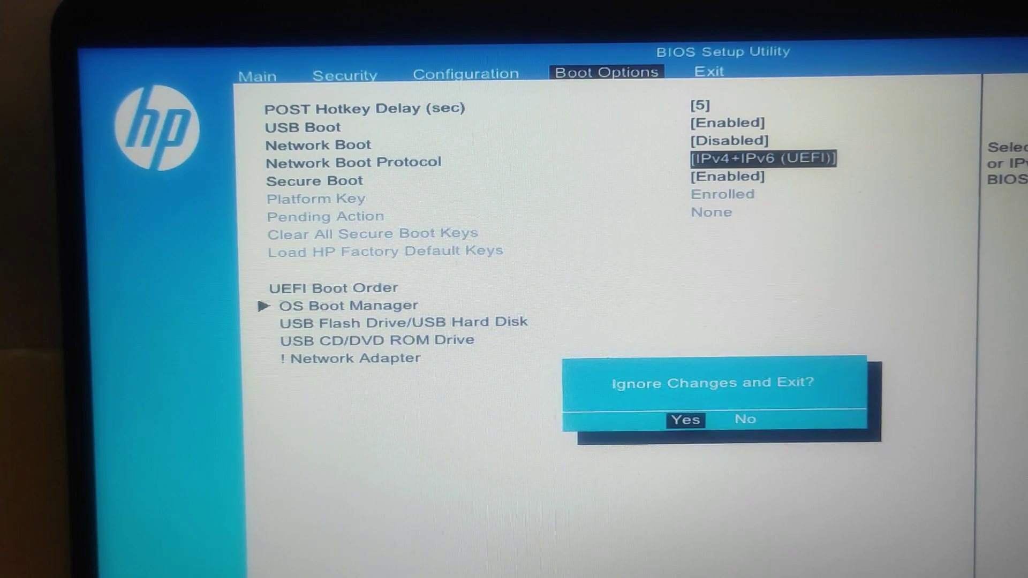
key("Return")
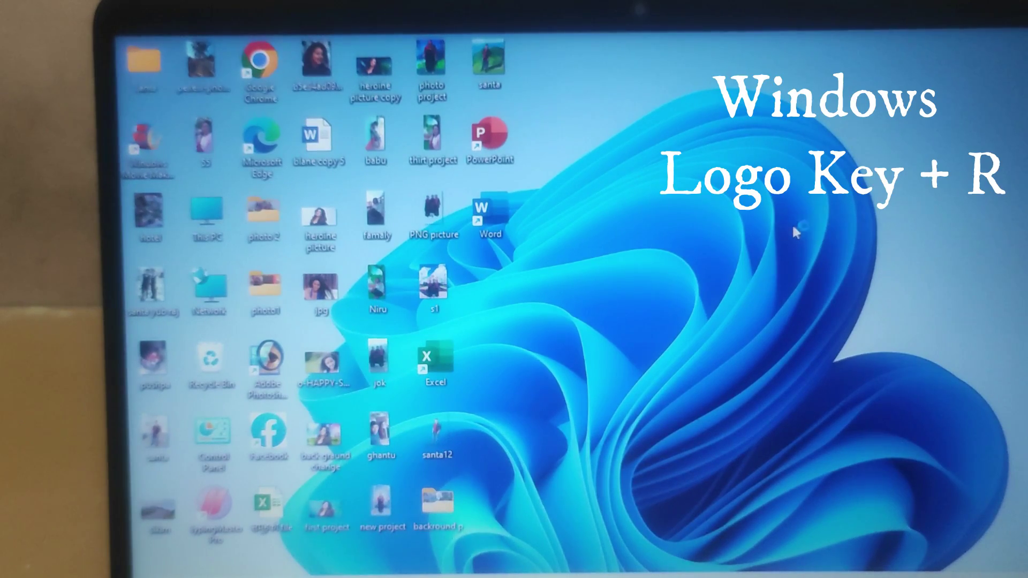
Run msinfo32 and check the BIOS Mode entry in the System Summary.
key("super+r")
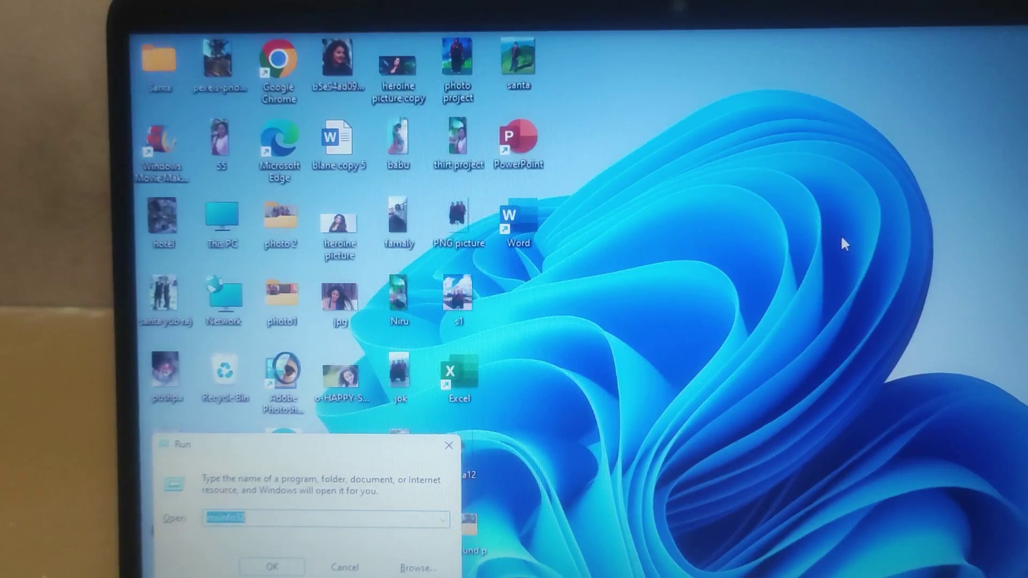
type("msi")
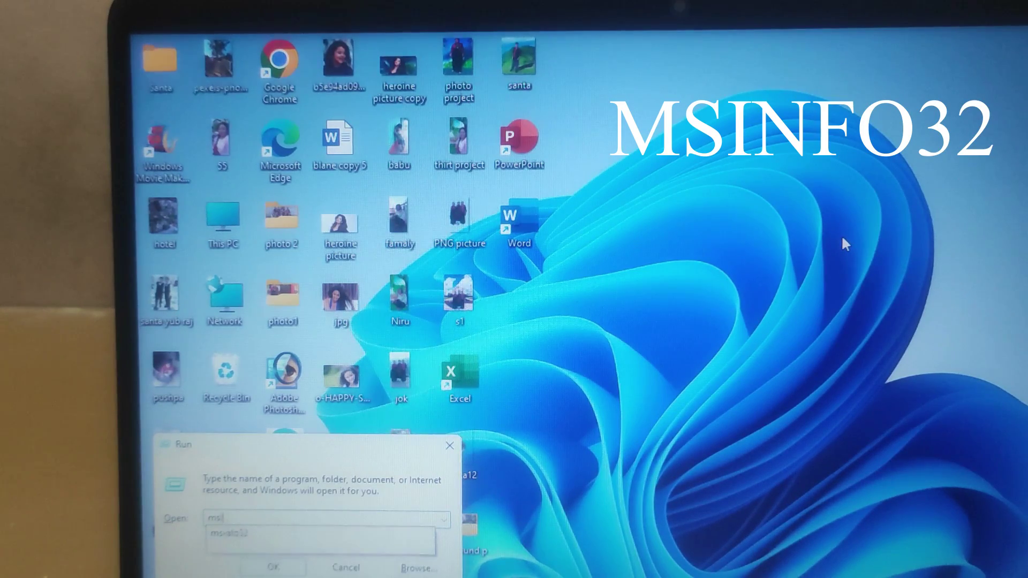
type("nfo")
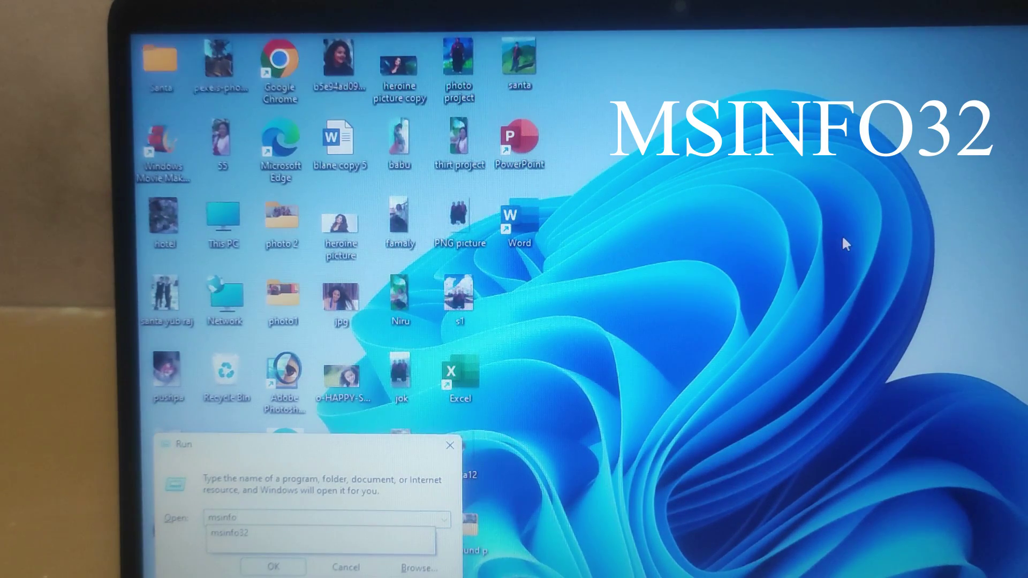
type("32")
key("Return")
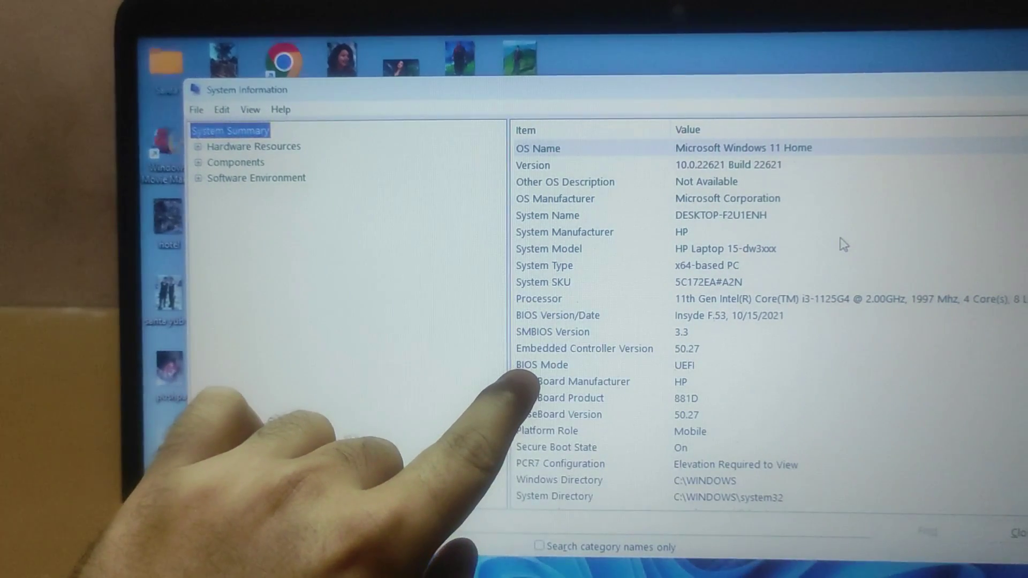
left_click(679, 364)
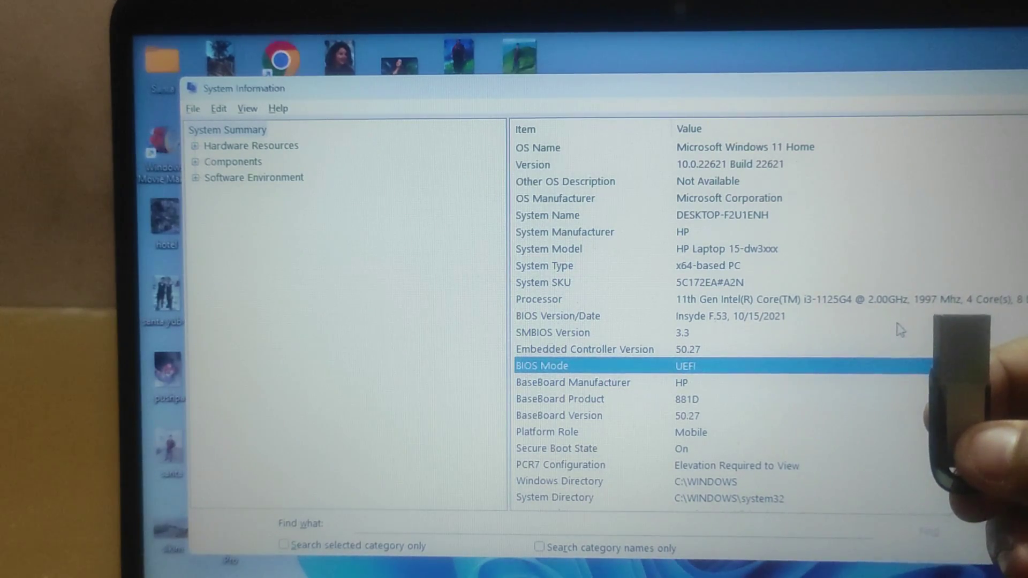
Close System Information and shut down the computer.
key("alt+F4")
key("alt+F4")
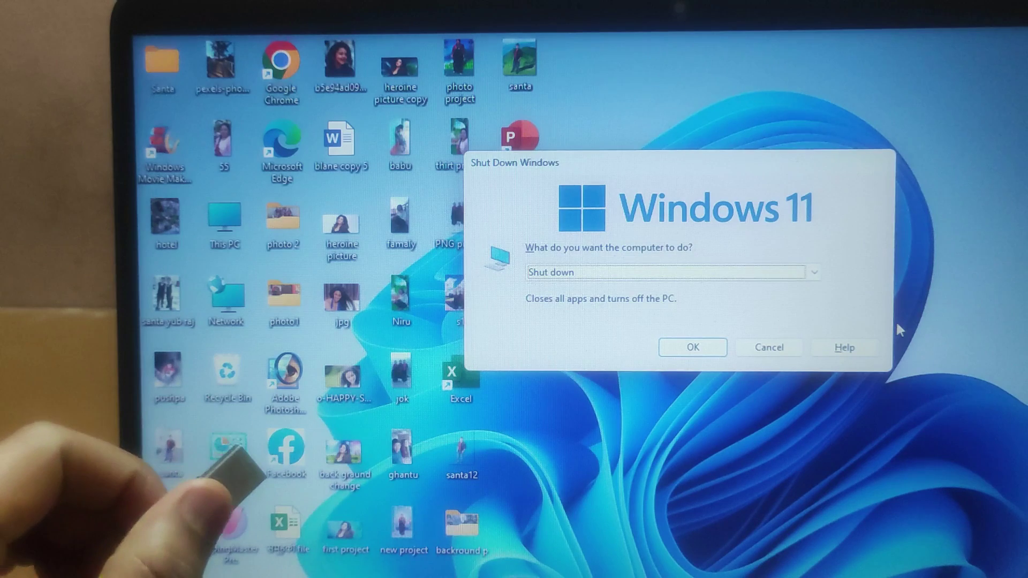
key("Return")
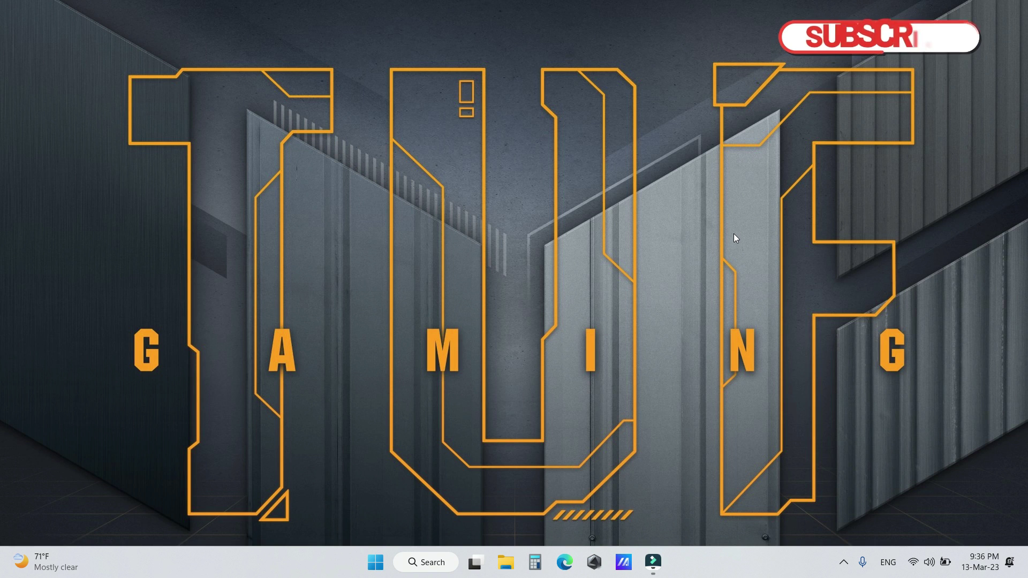
Find Google Chrome through Windows search and launch it.
left_click(434, 563)
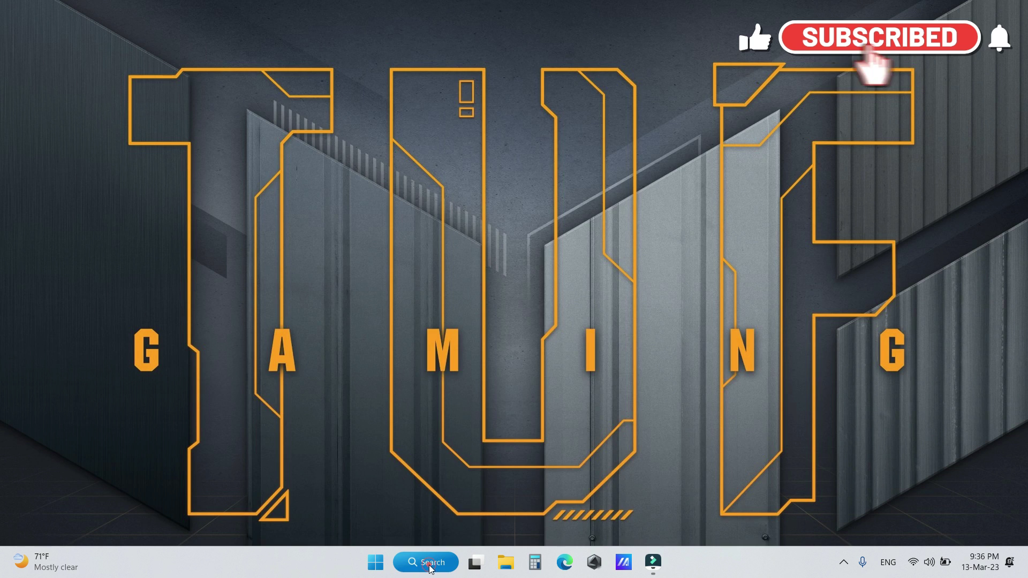
type("chr")
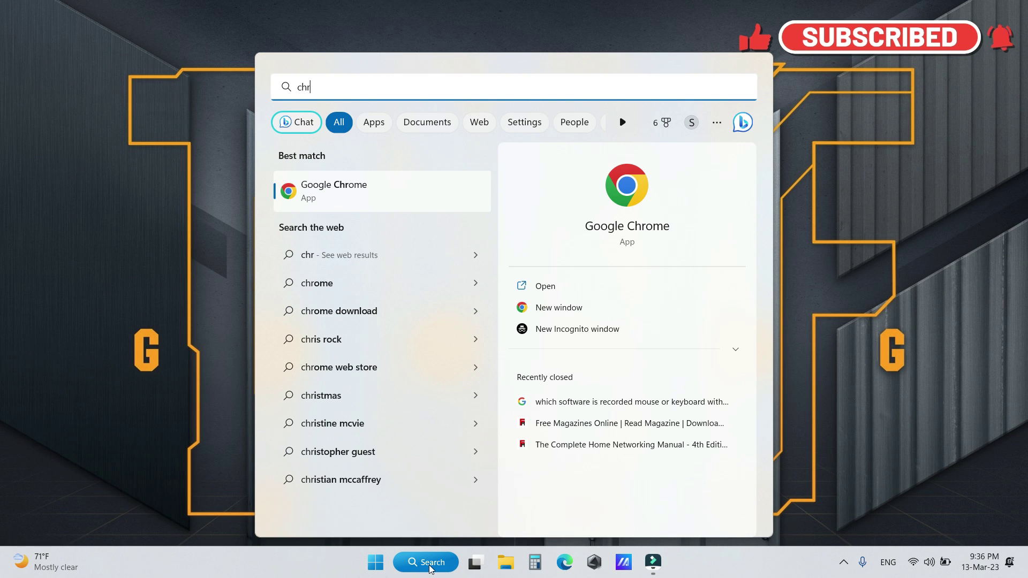
key("BackSpace")
key("BackSpace")
key("BackSpace")
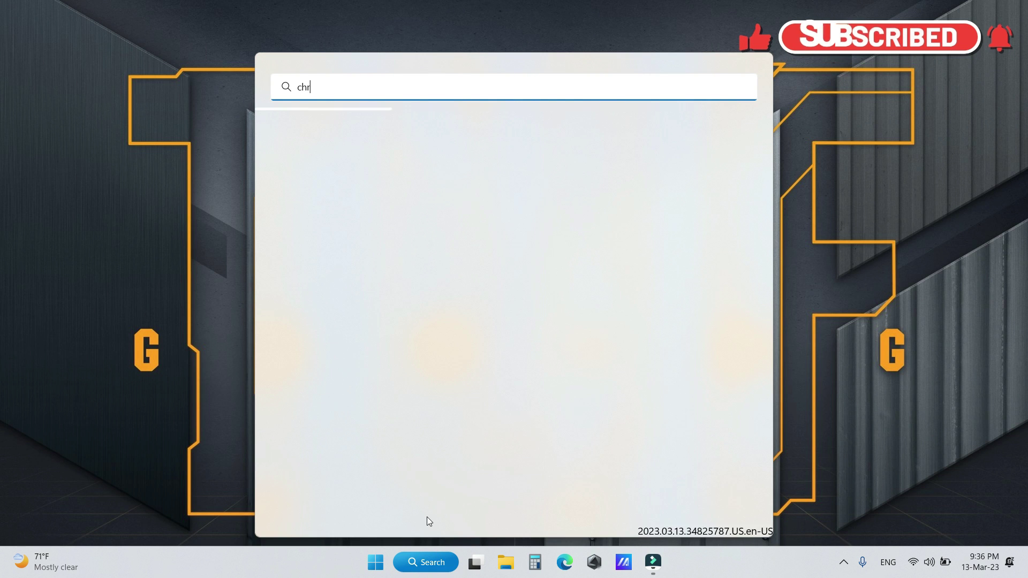
type("om")
key("BackSpace")
key("BackSpace")
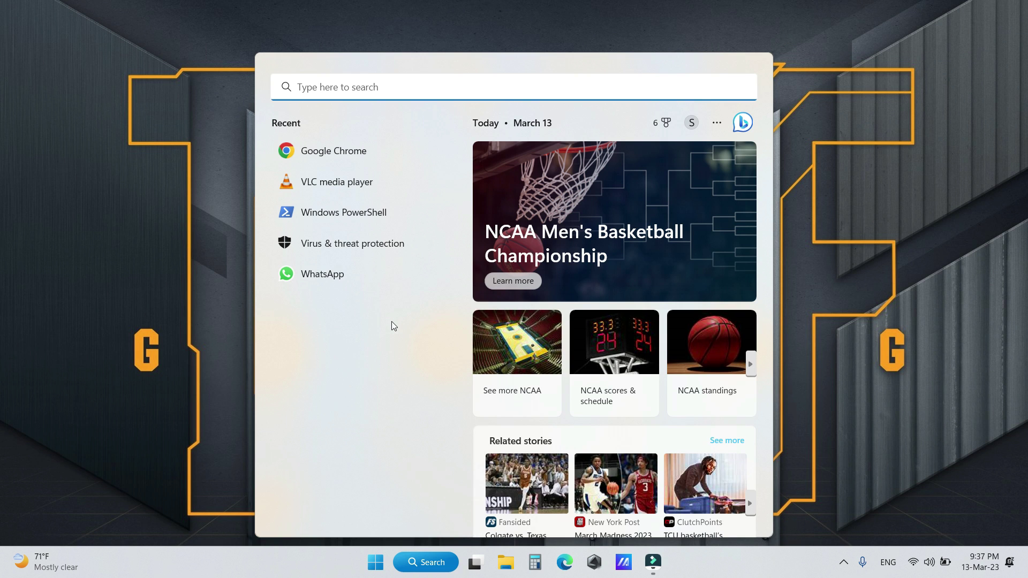
left_click(330, 156)
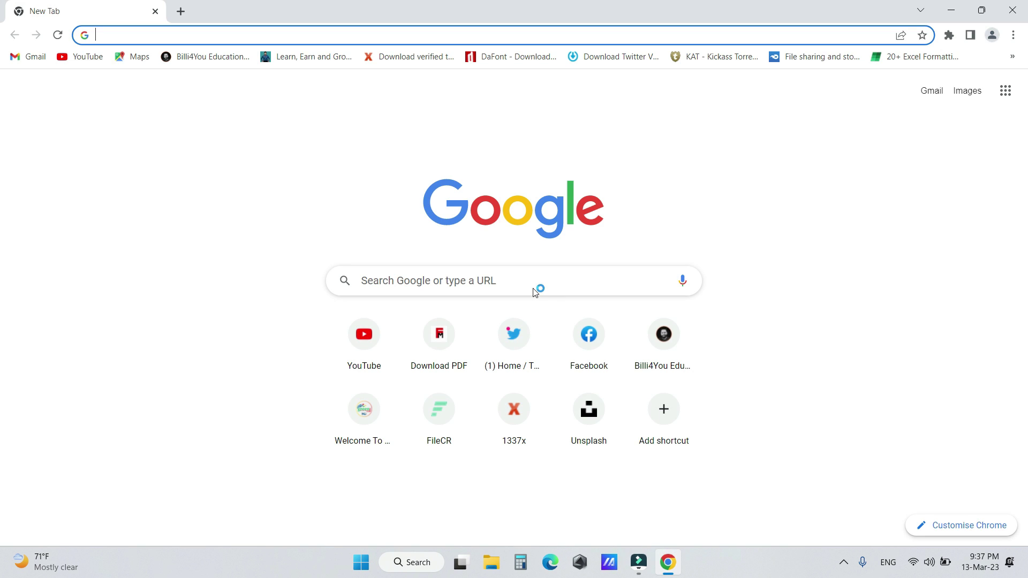
Search the web for "rufus download" and open the official rufus.ie site.
type("ruf")
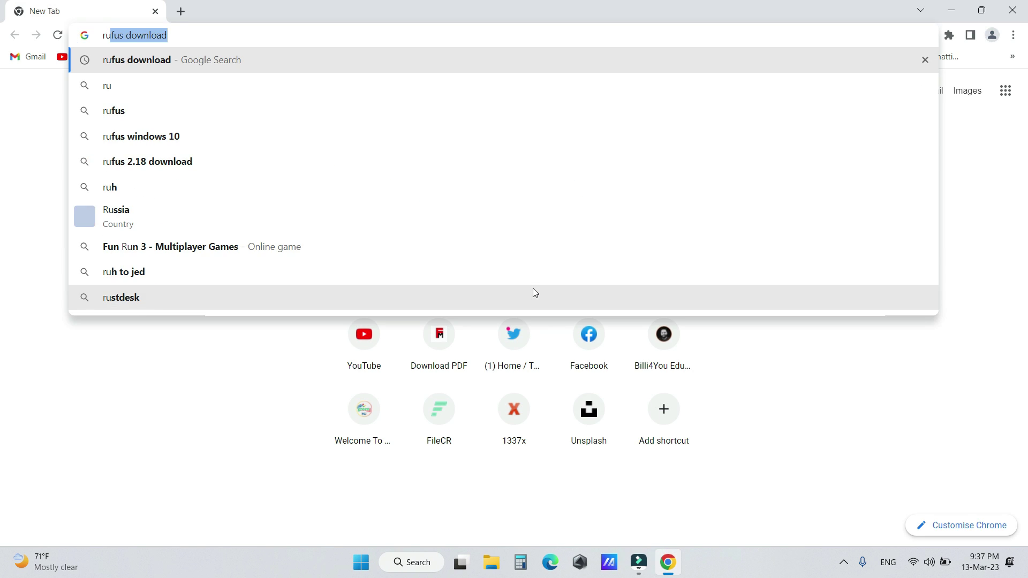
type("us download")
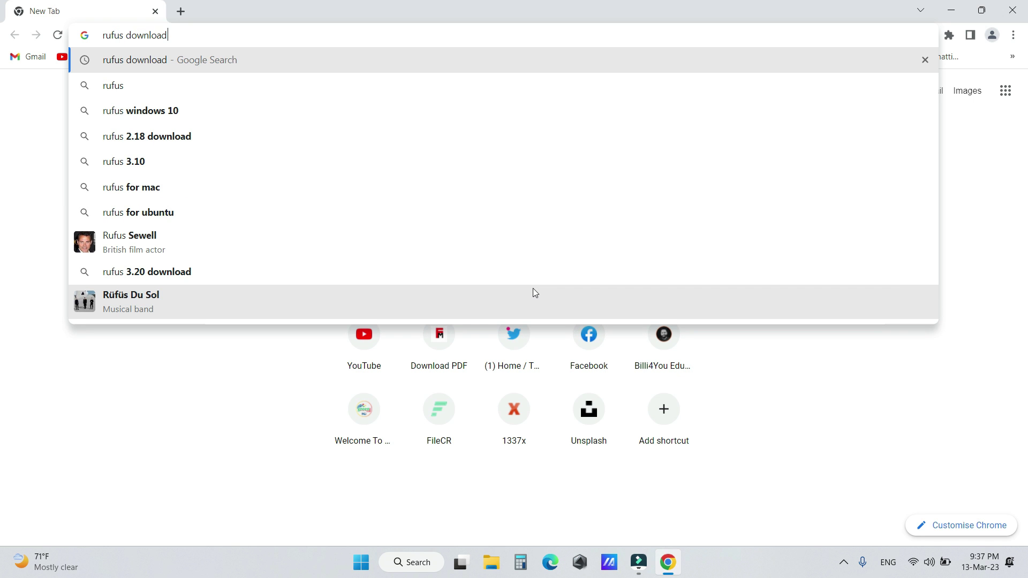
key("Return")
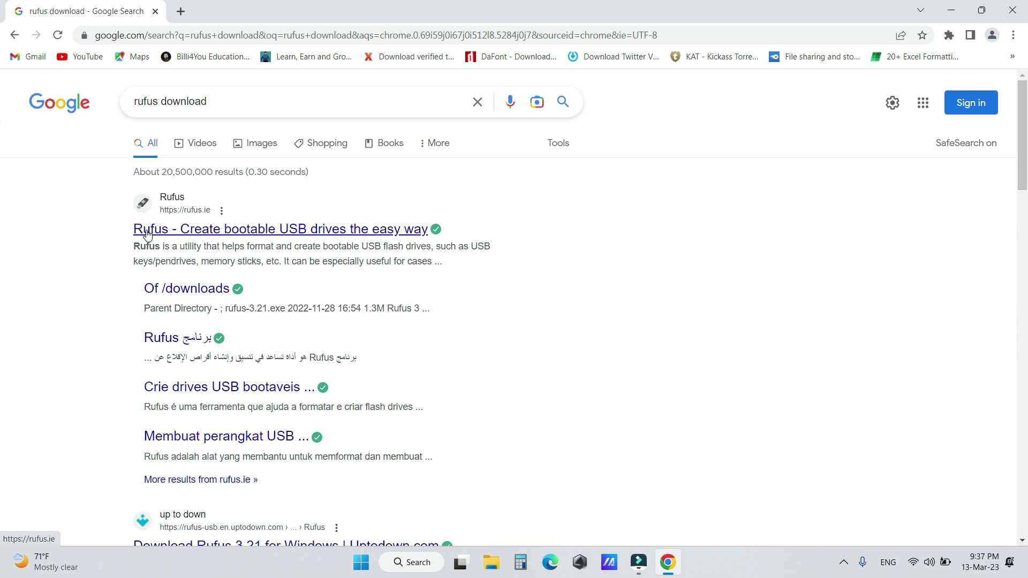
left_click(149, 229)
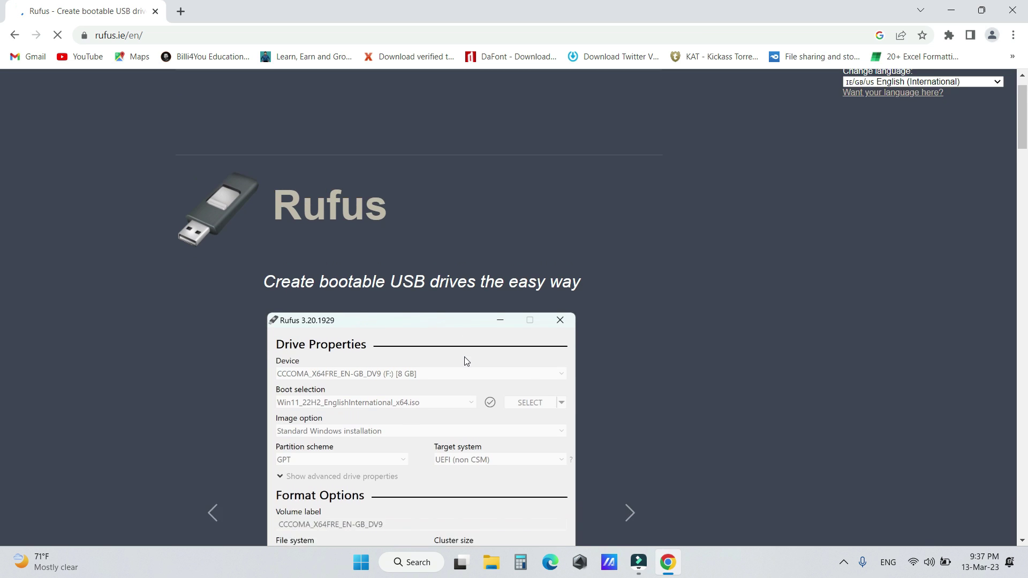
Download Rufus 3.21 from the Download section of the page, dismissing the ads in the way.
scroll(466, 360, "down", 4)
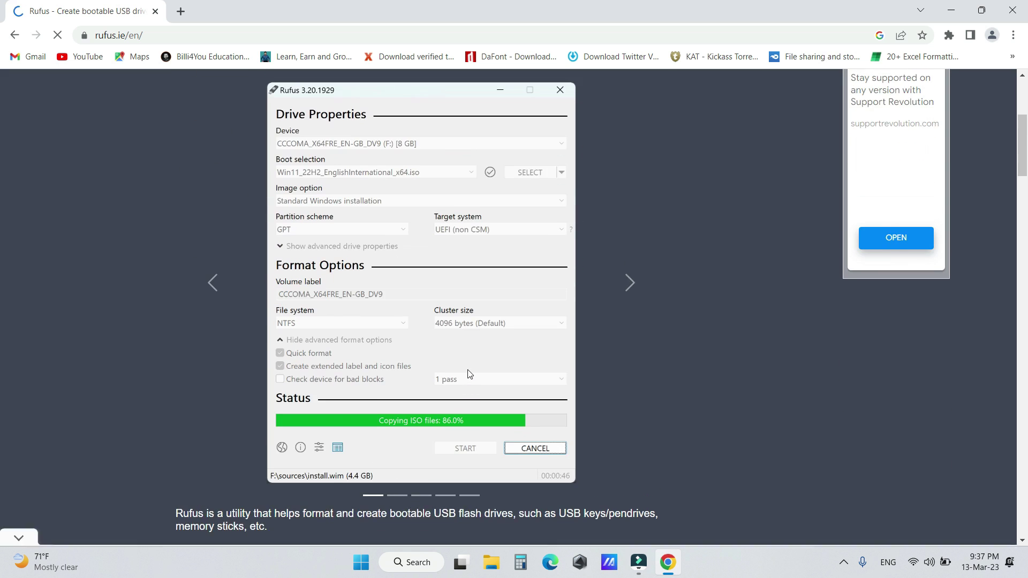
scroll(469, 375, "down", 1)
left_click(21, 456)
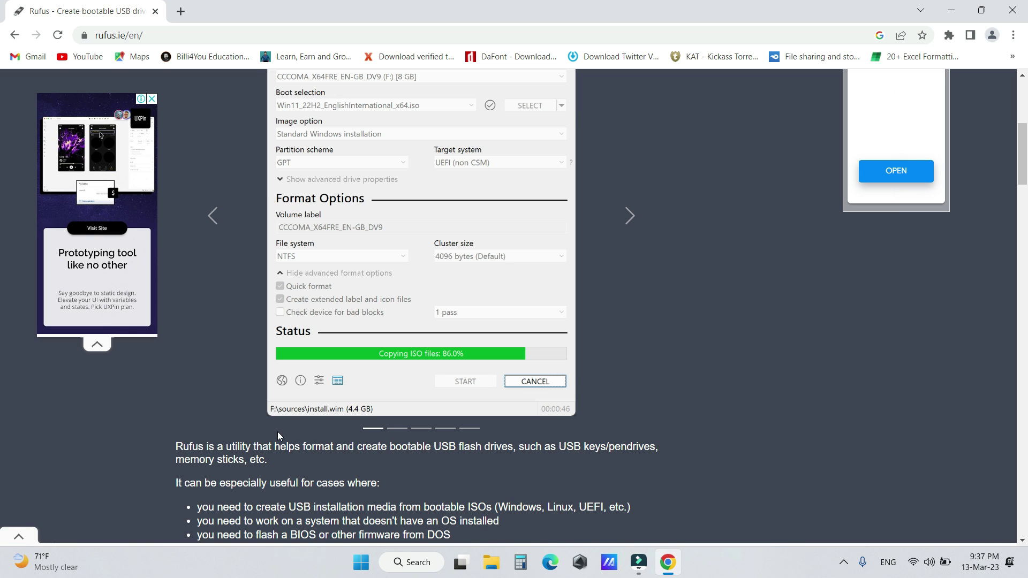
scroll(278, 435, "down", 6)
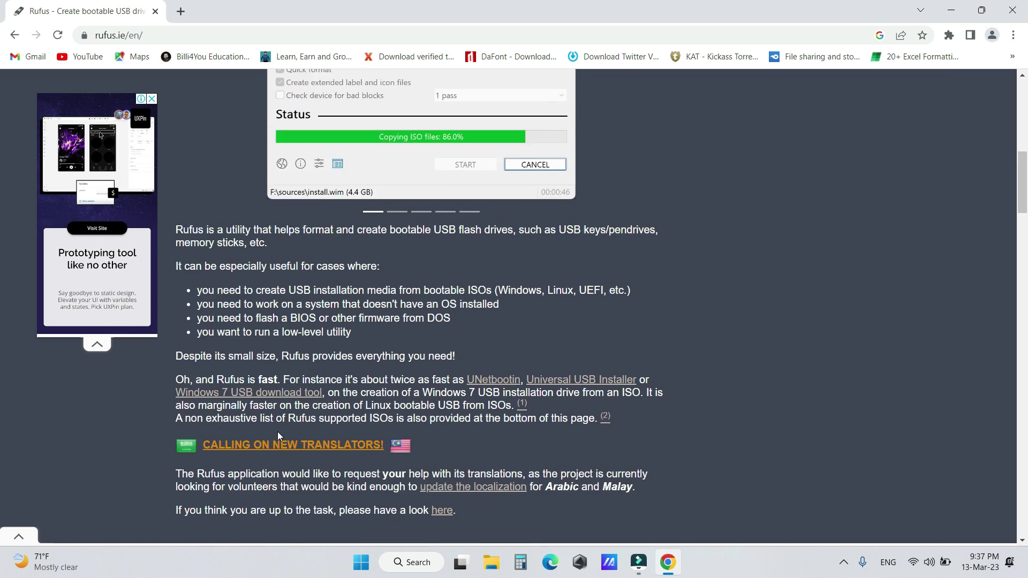
scroll(298, 468, "down", 1)
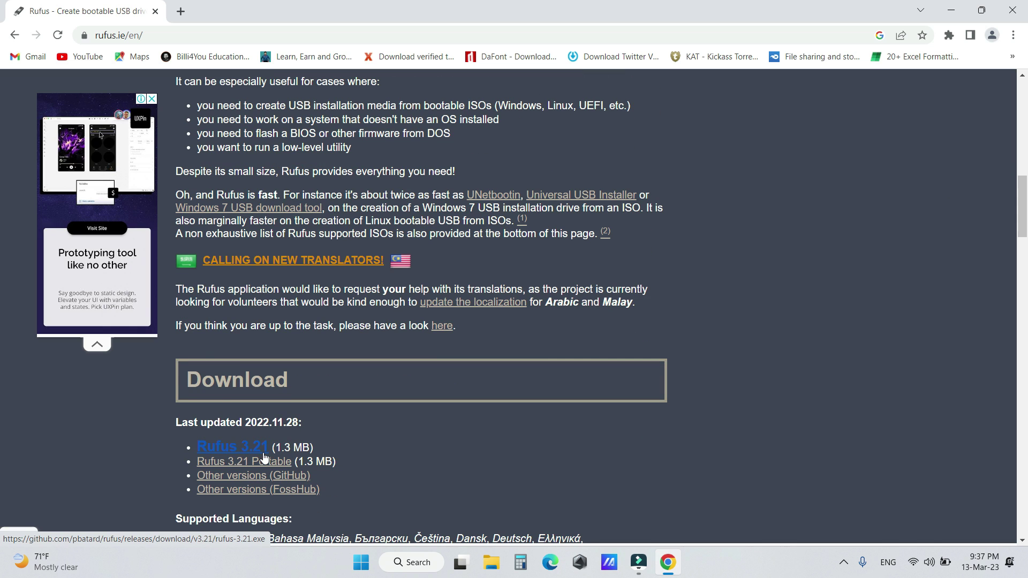
double_click(282, 448)
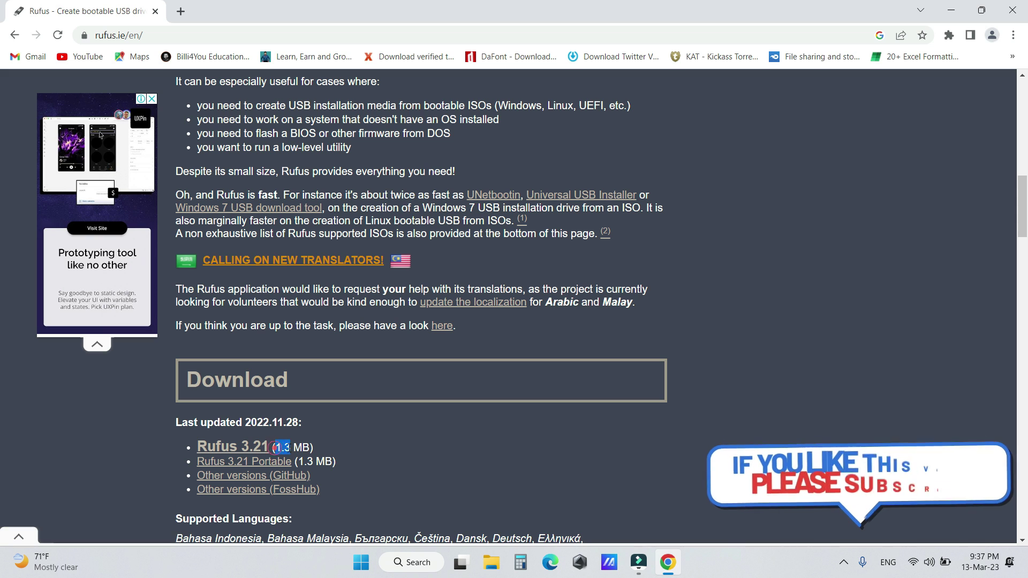
left_click(243, 446)
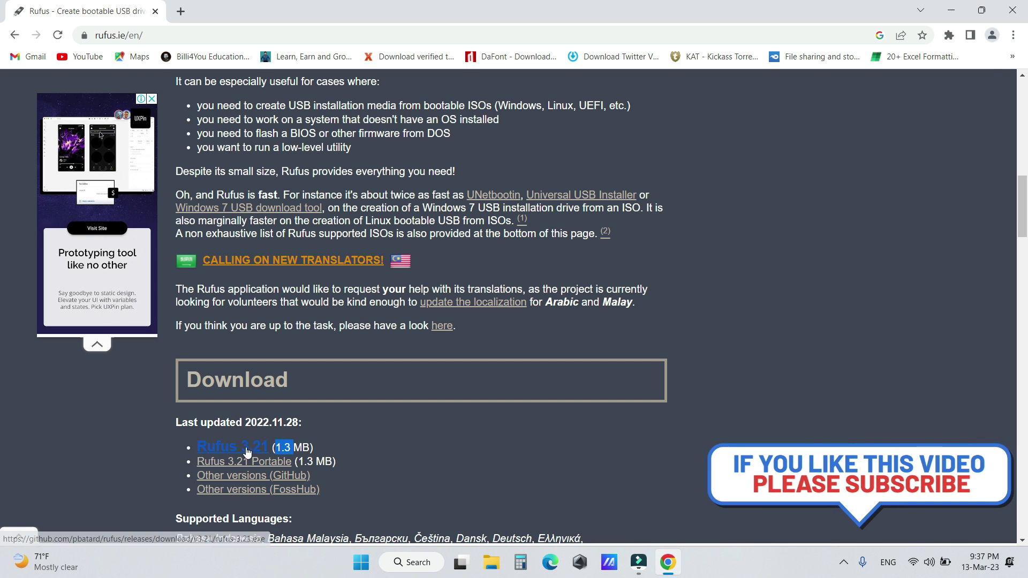
left_click(630, 199)
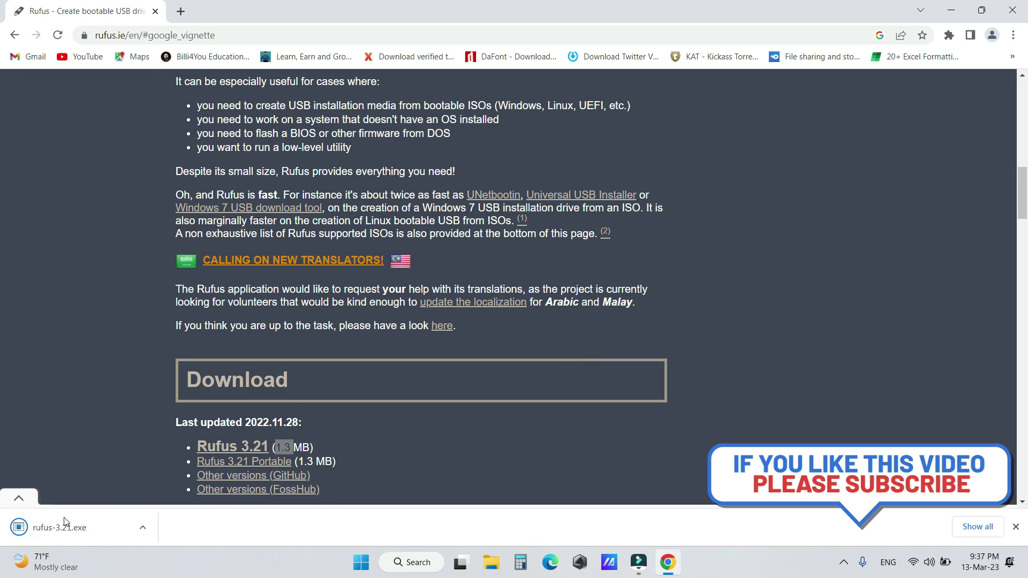
left_click(78, 533)
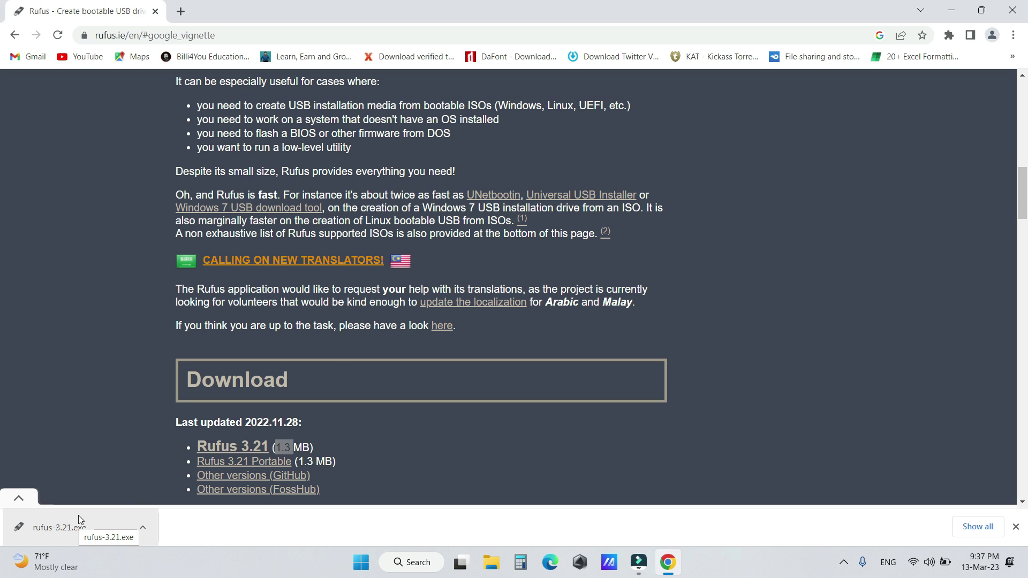
Minimize the browser and run rufus-3.21 from the Downloads folder in File Explorer.
left_click(951, 9)
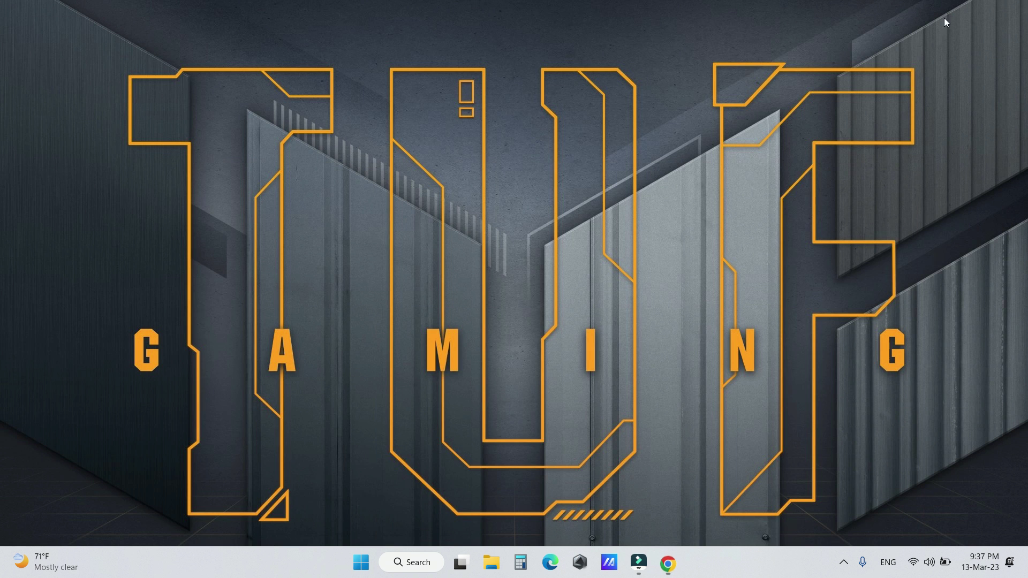
key("super+e")
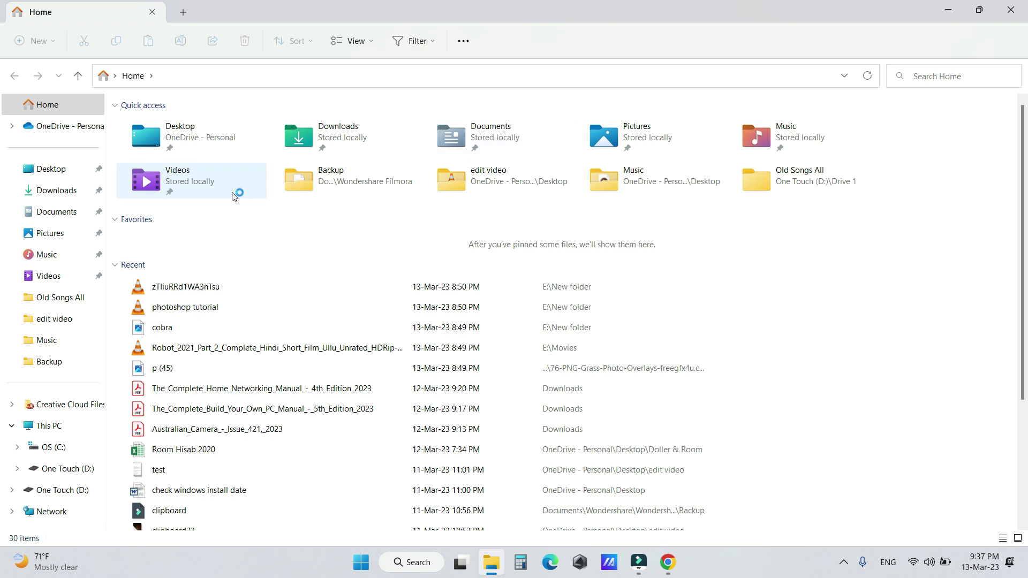
left_click(48, 193)
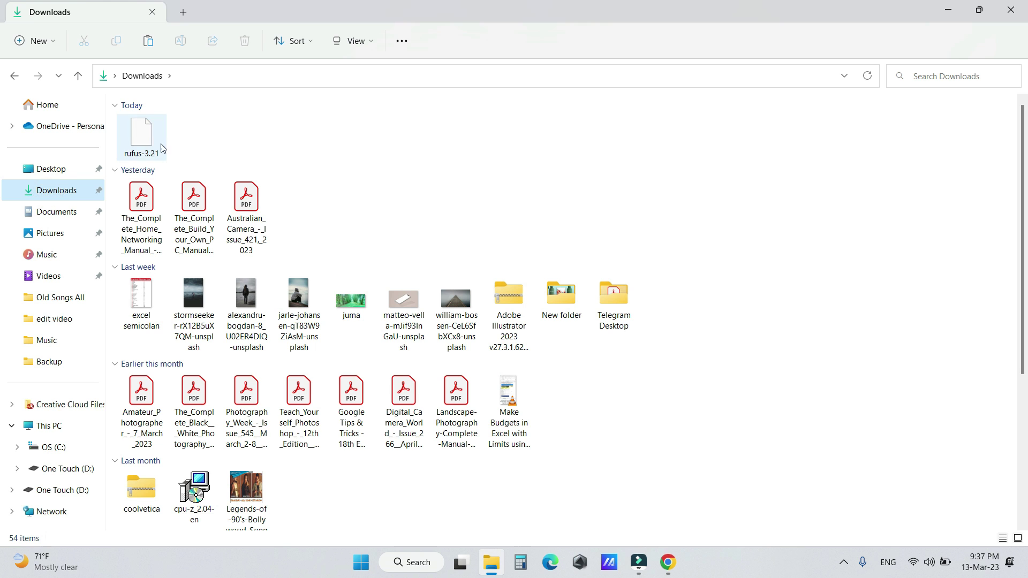
double_click(153, 148)
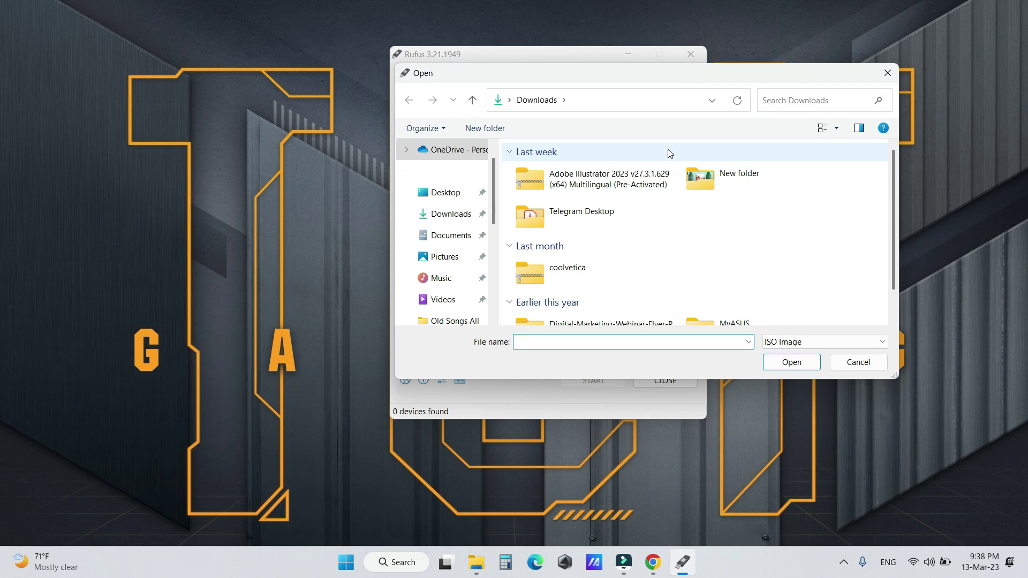
Load the Windows 10 Enterprise 22H2 build 19045.2604 image from the One Touch (D:) drive as the boot selection.
scroll(610, 248, "down", 1)
scroll(456, 300, "down", 1)
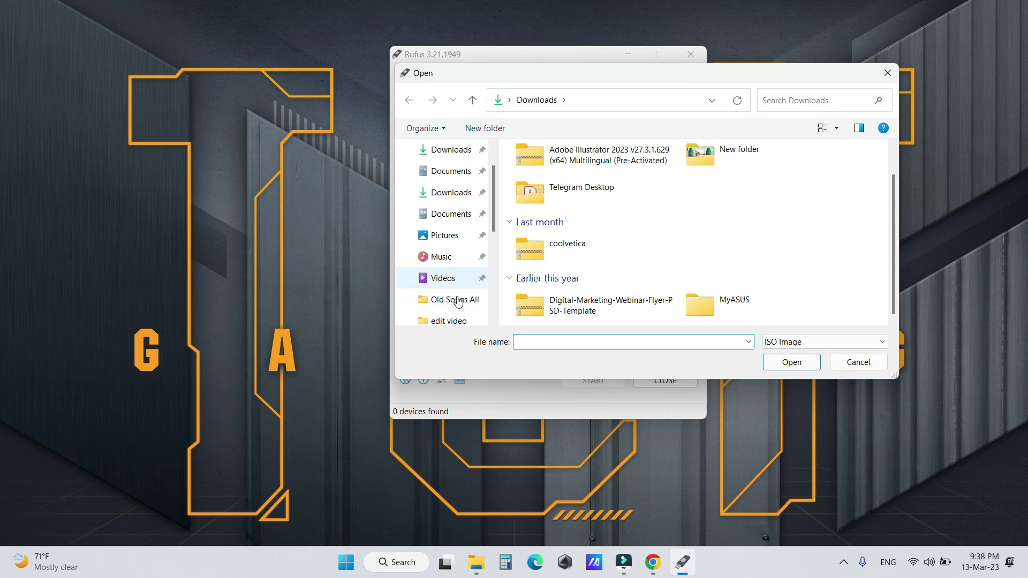
scroll(448, 297, "down", 2)
left_click_drag(493, 217, 491, 291)
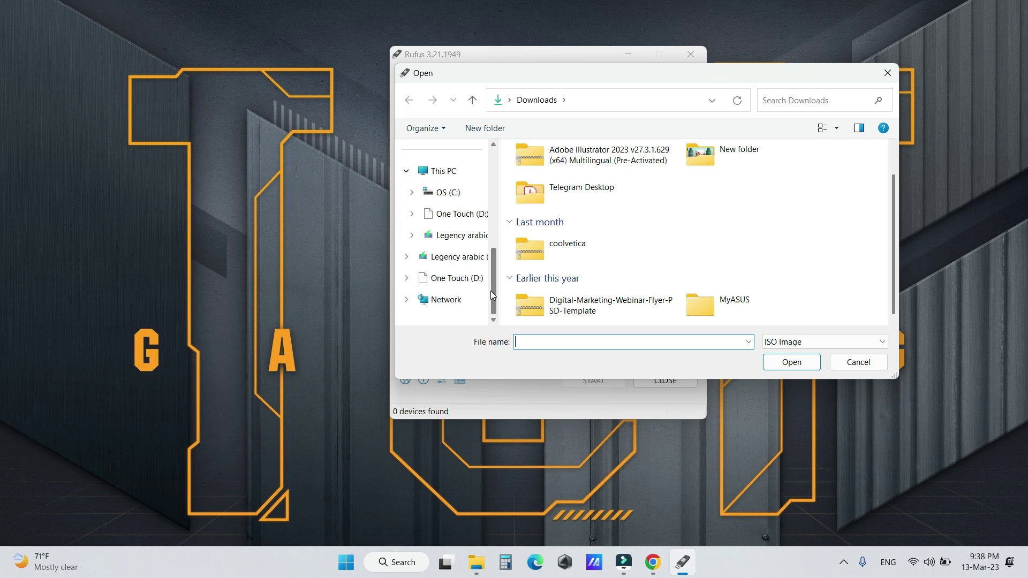
left_click(468, 279)
scroll(716, 284, "down", 3)
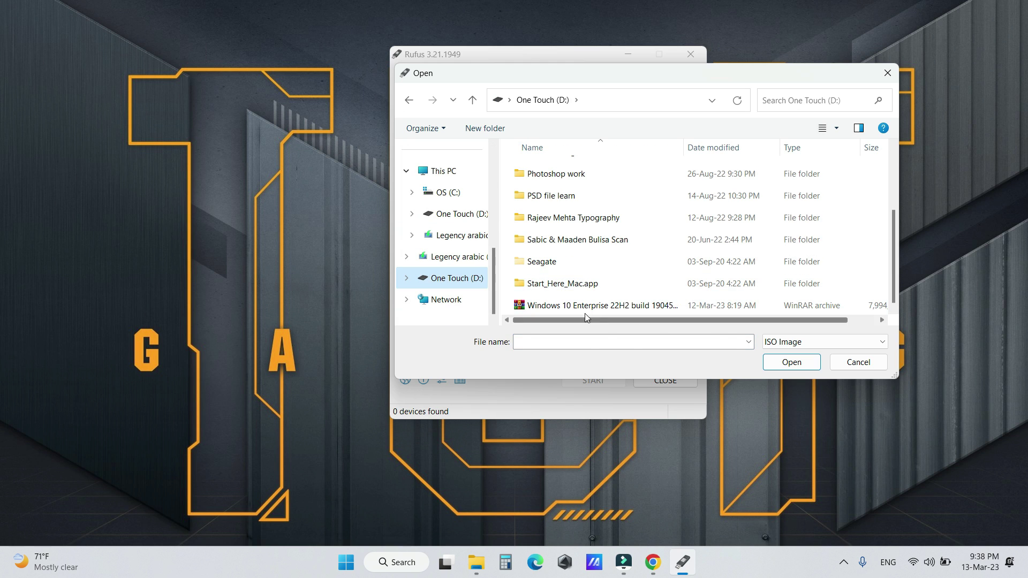
left_click(566, 306)
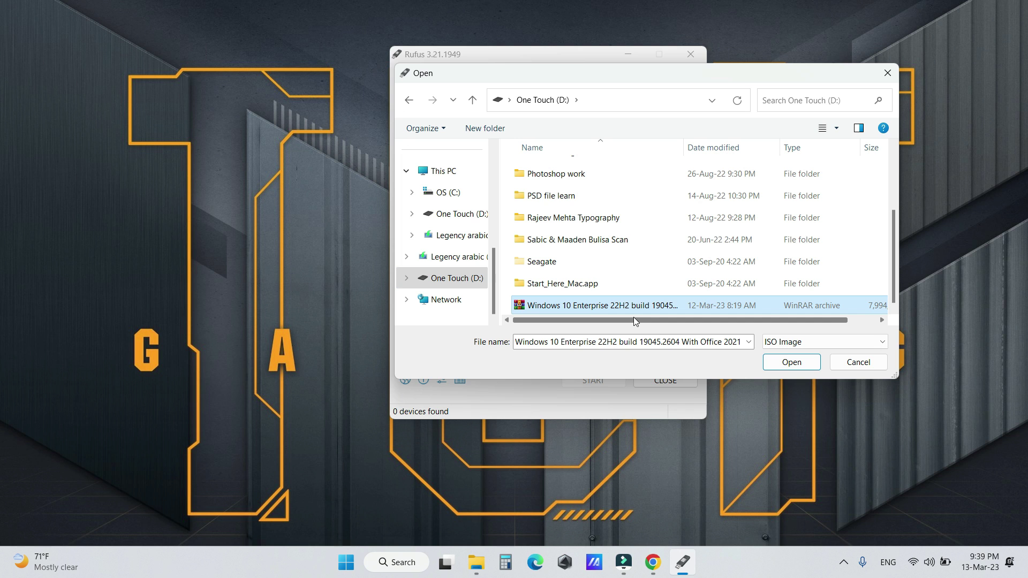
left_click(790, 362)
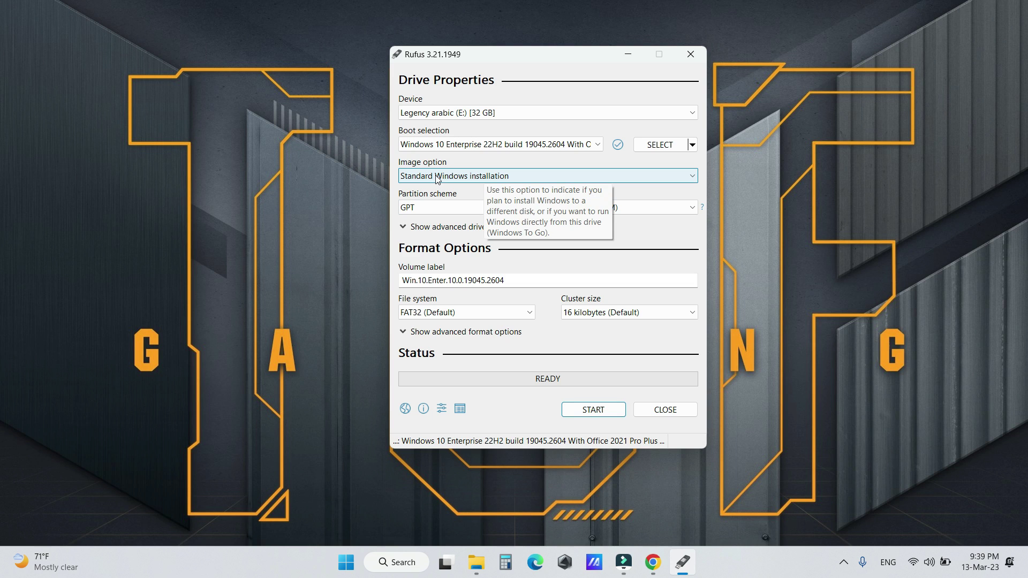
Select Standard Windows installation as the image option and try the MBR partition scheme with the BIOS (or UEFI-CSM) target system.
left_click(436, 177)
left_click(497, 187)
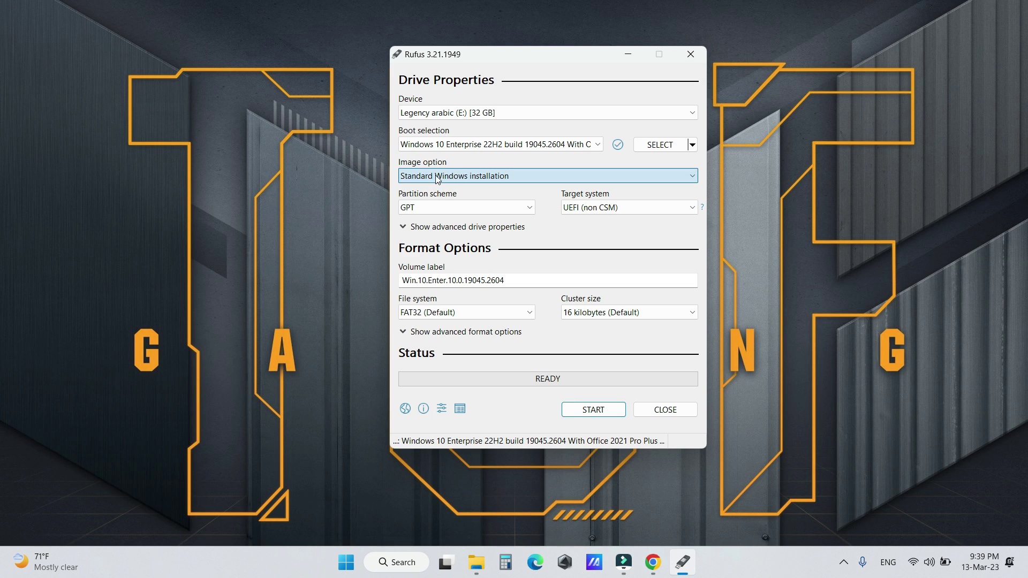
left_click(433, 209)
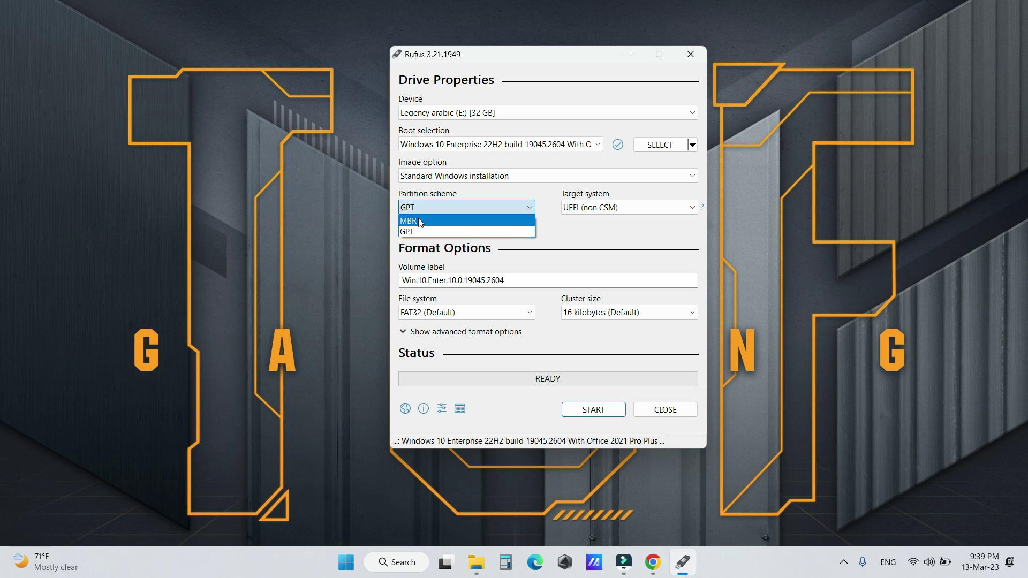
left_click(420, 222)
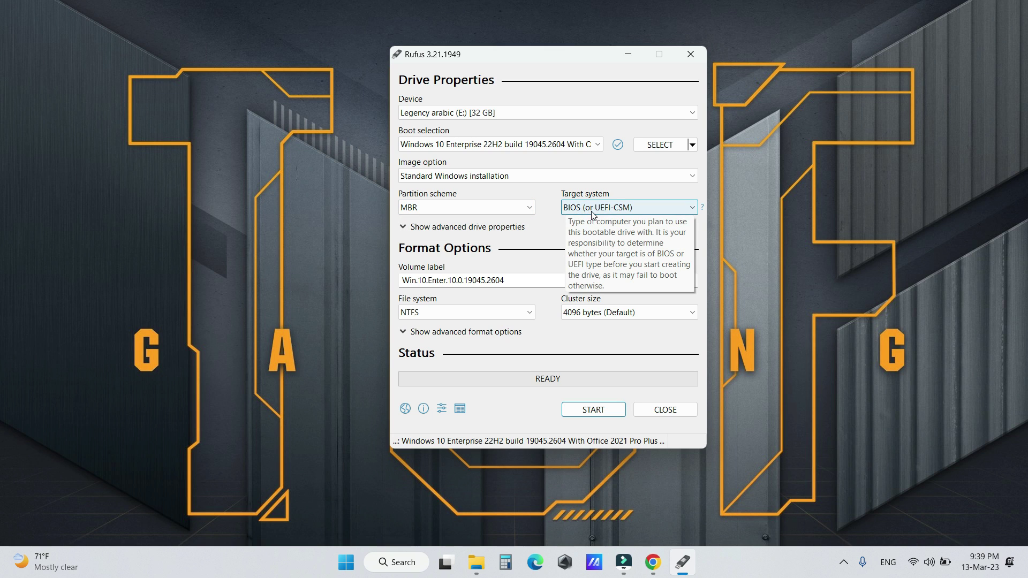
left_click(629, 212)
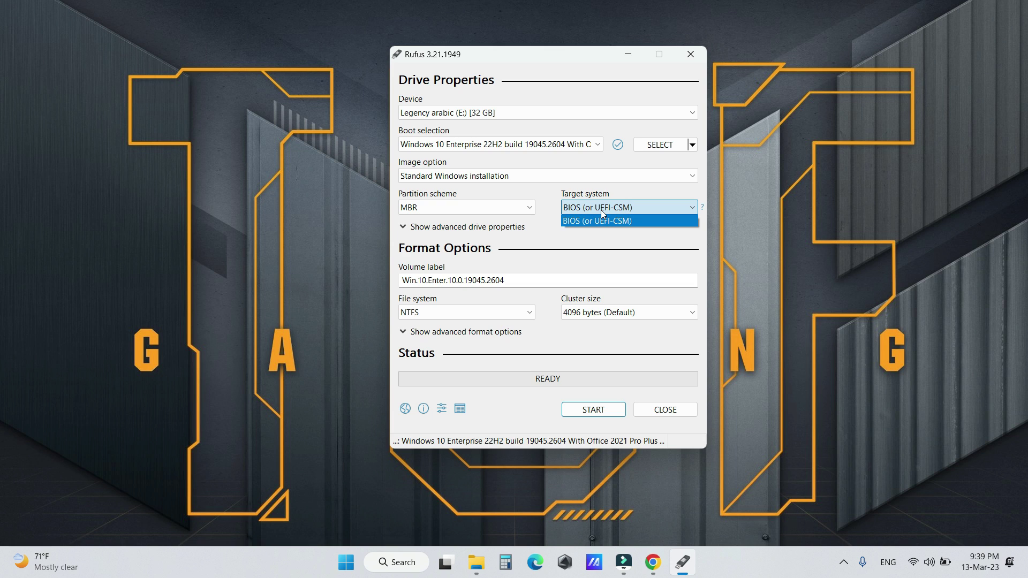
Set the partition scheme to GPT for the UEFI (non CSM) target system.
left_click(529, 209)
left_click(529, 208)
left_click(504, 232)
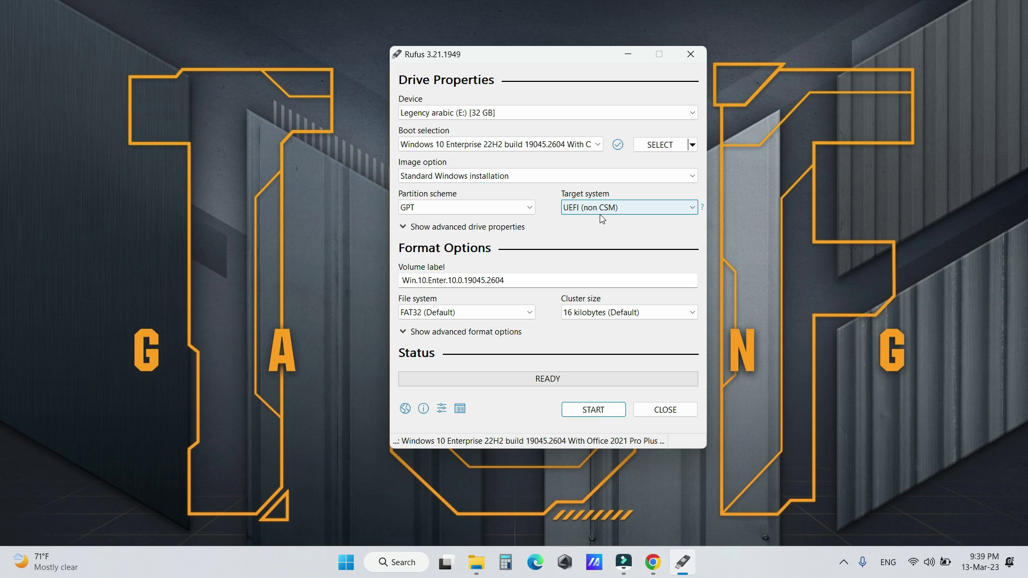
left_click(465, 209)
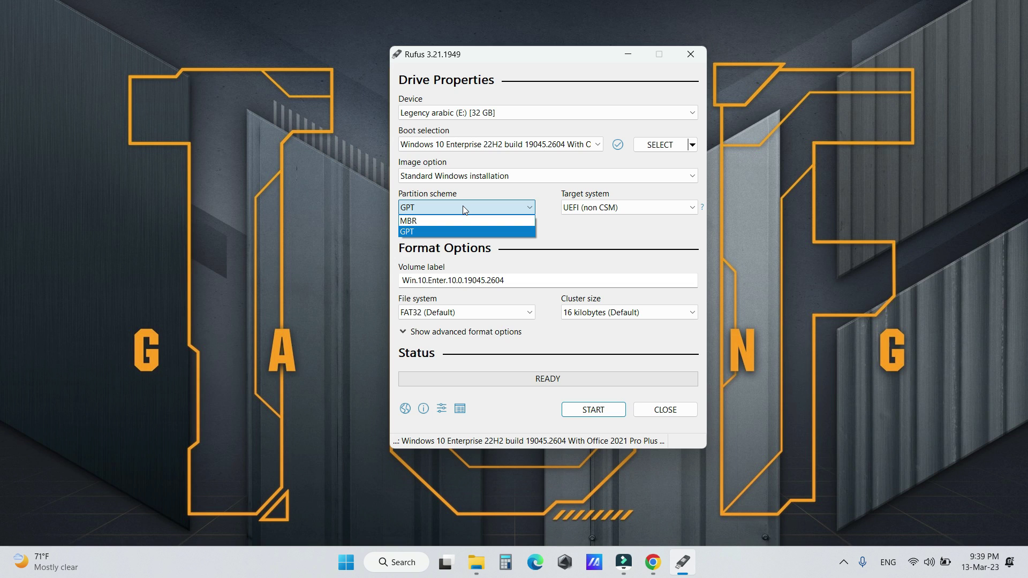
left_click(573, 227)
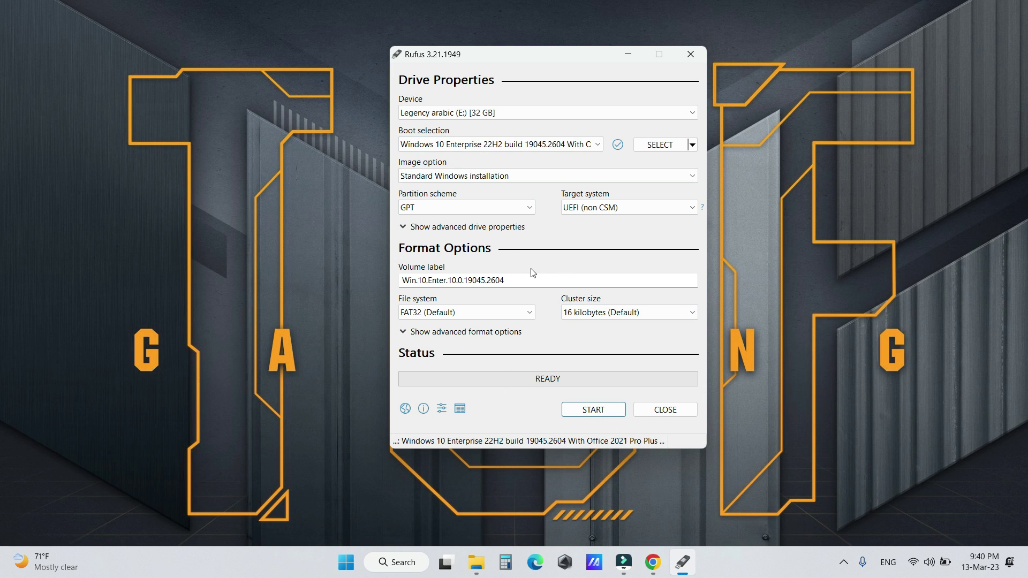
Start creating the bootable drive without any Windows customization options and accept erasing all data on the 32 GB USB device.
left_click(600, 411)
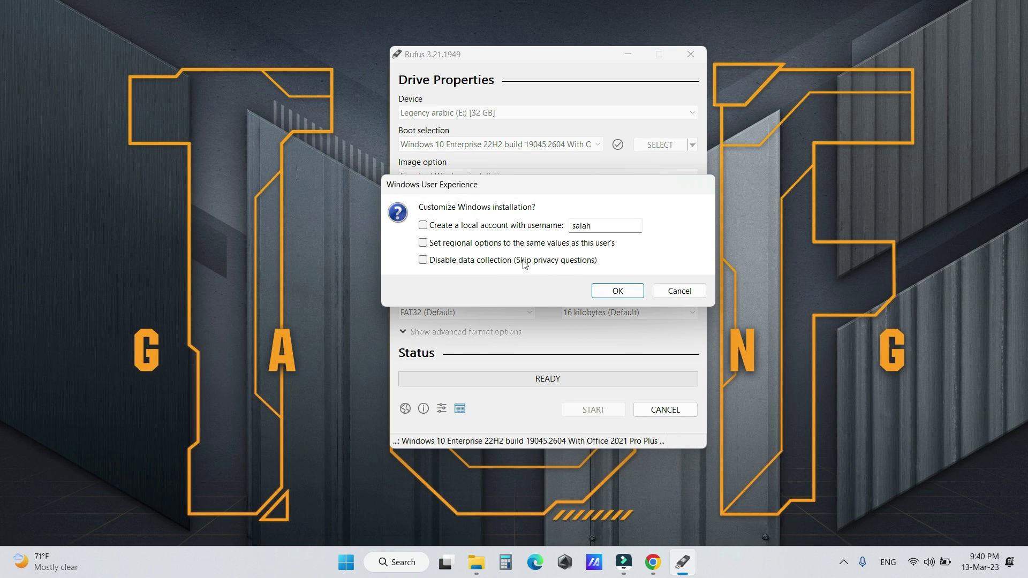
left_click(610, 291)
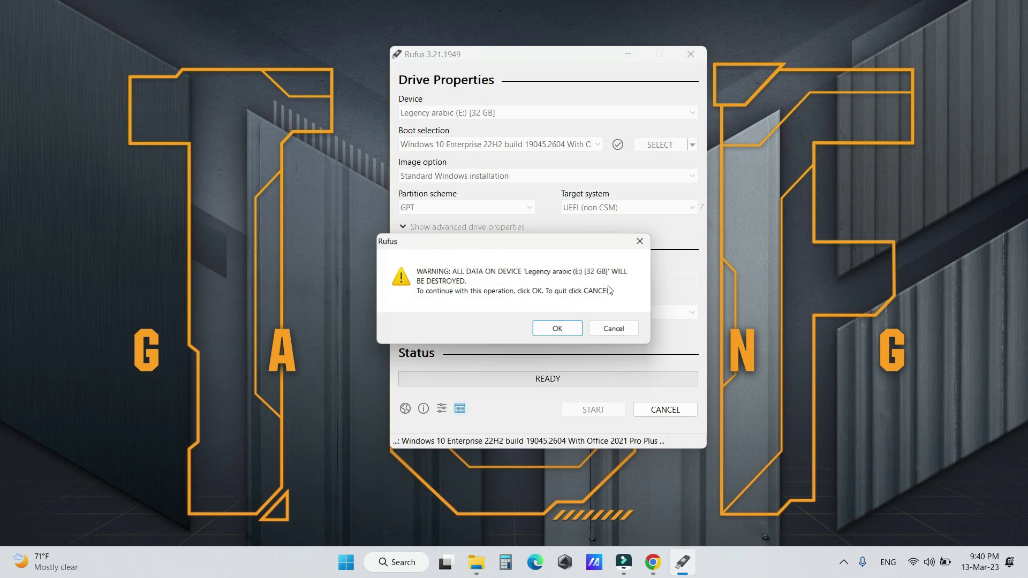
left_click(541, 333)
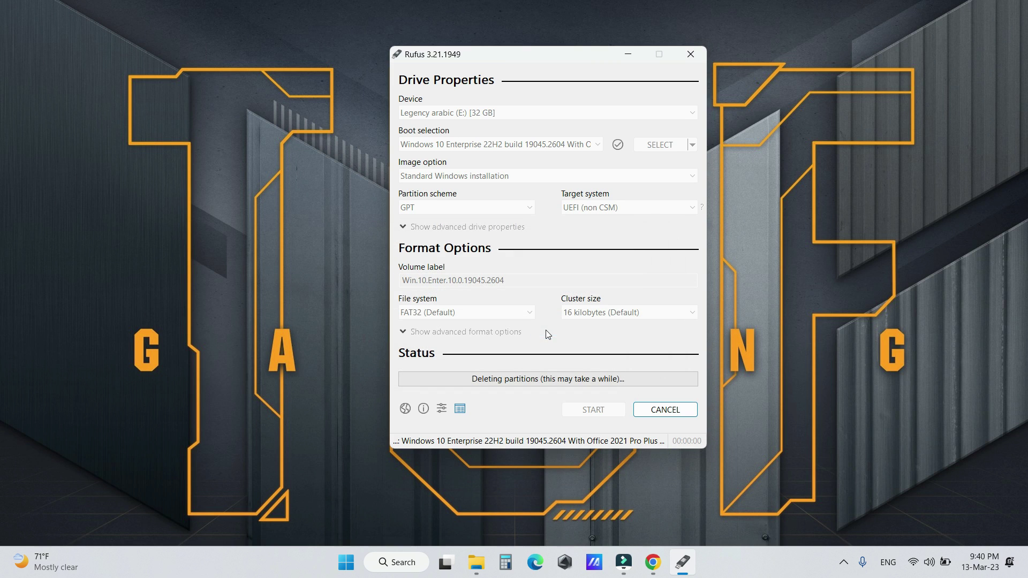